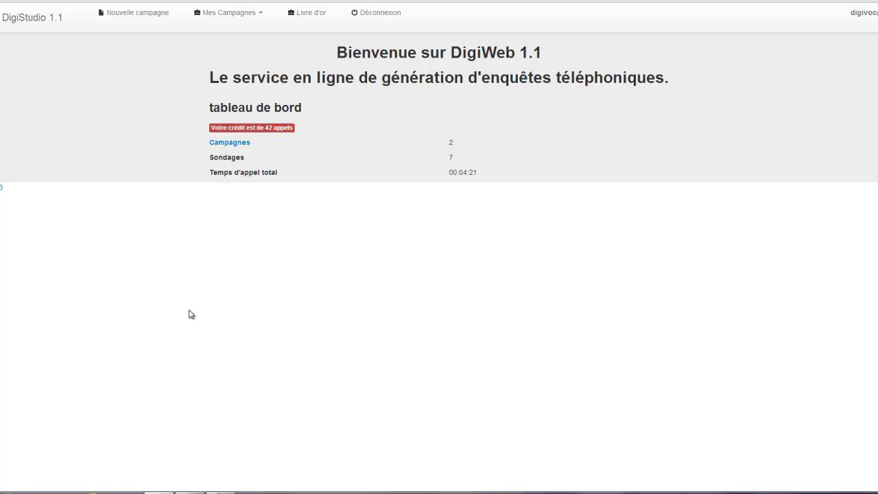
Start a new campaign for brand 'le supermarché Leclerc à Melun' with product 'le nouveau rayon Bio'.
click(126, 17)
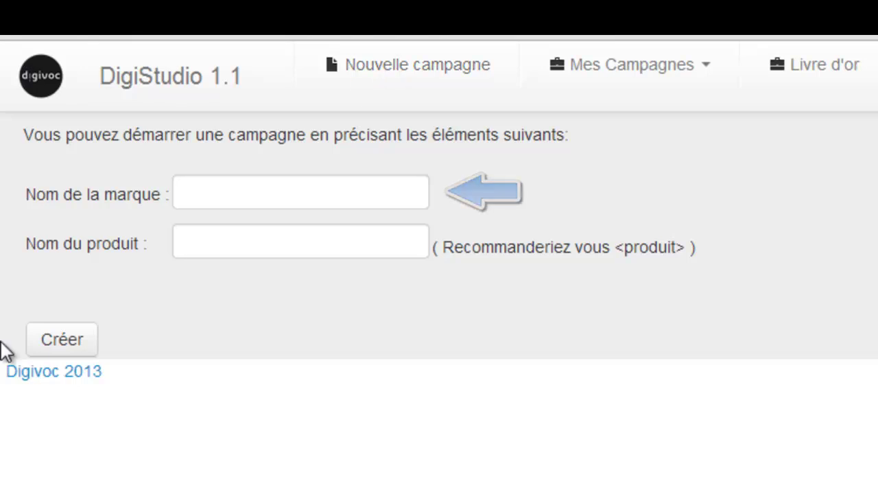
click(244, 197)
text(le supe)
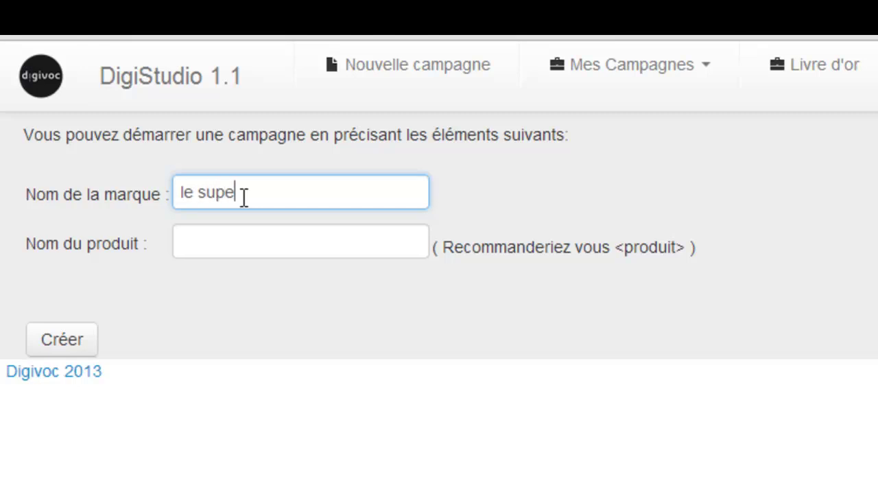
text(rmarché Leclerc à Melun)
key(Tab)
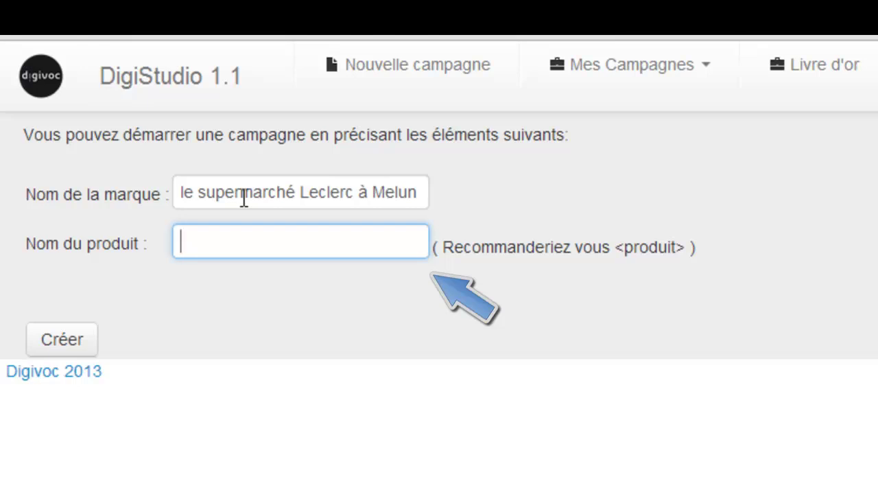
text(le nouveau r)
key(Down)
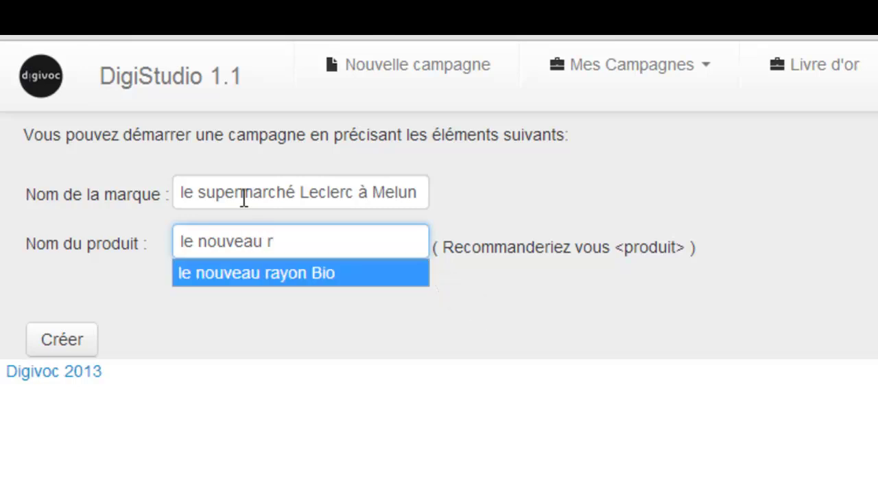
key(Tab)
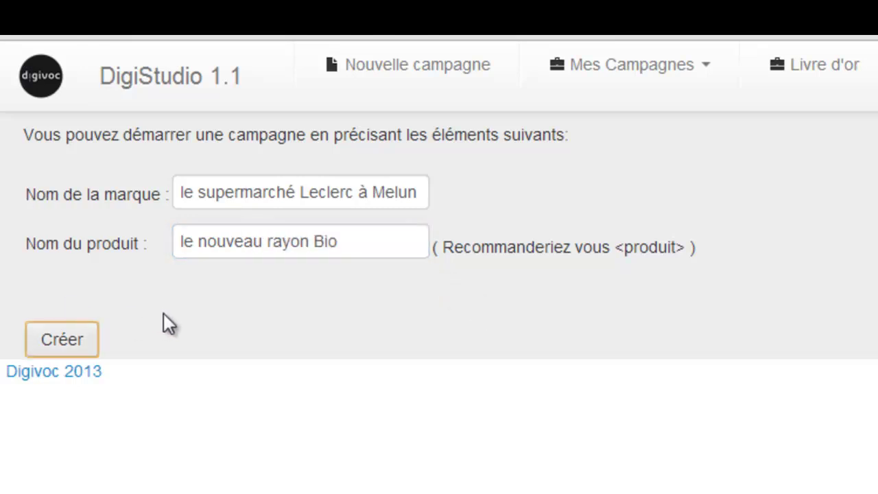
Create the Leclerc à Melun campaign and bring up its Actions list.
click(83, 348)
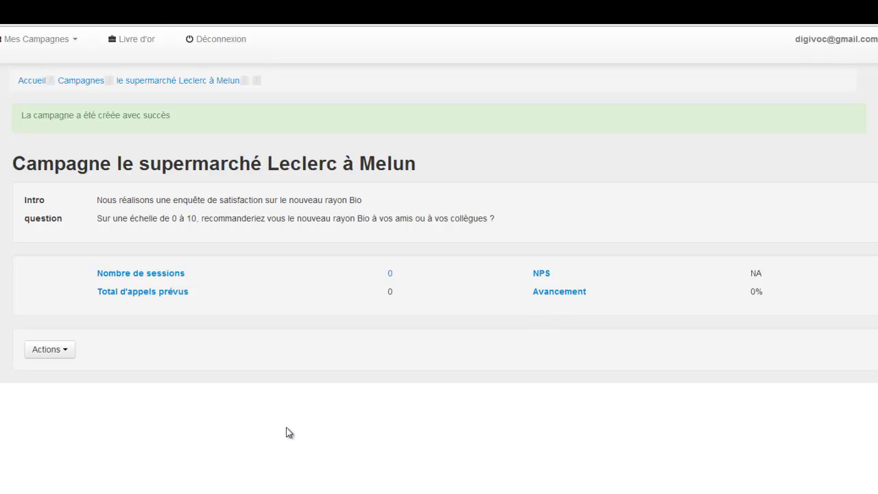
click(71, 355)
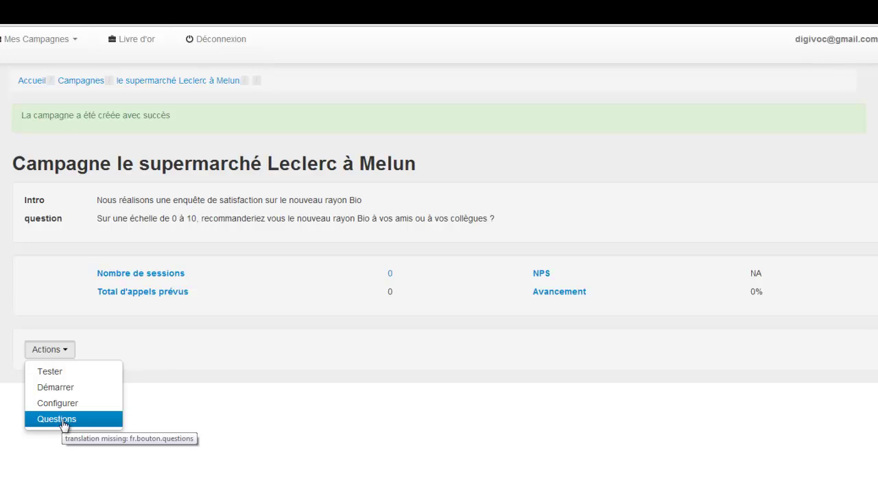
Launch a test call of the campaign to the tester's phone number.
click(59, 375)
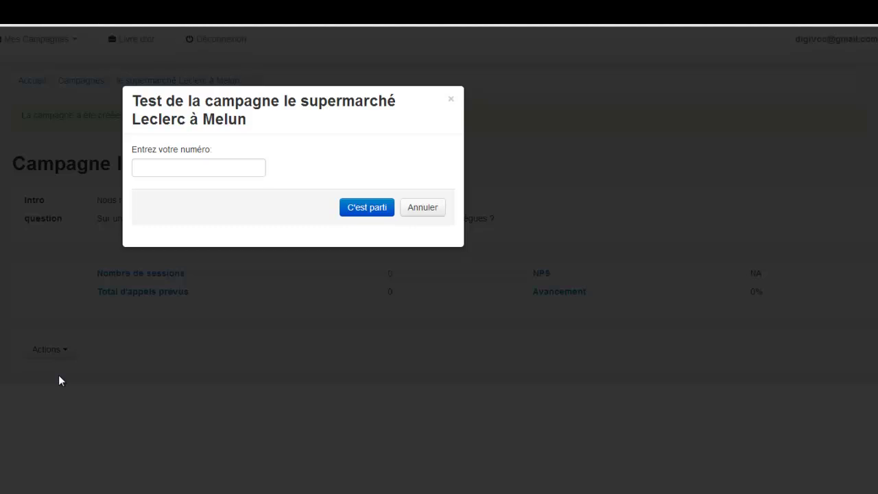
click(166, 167)
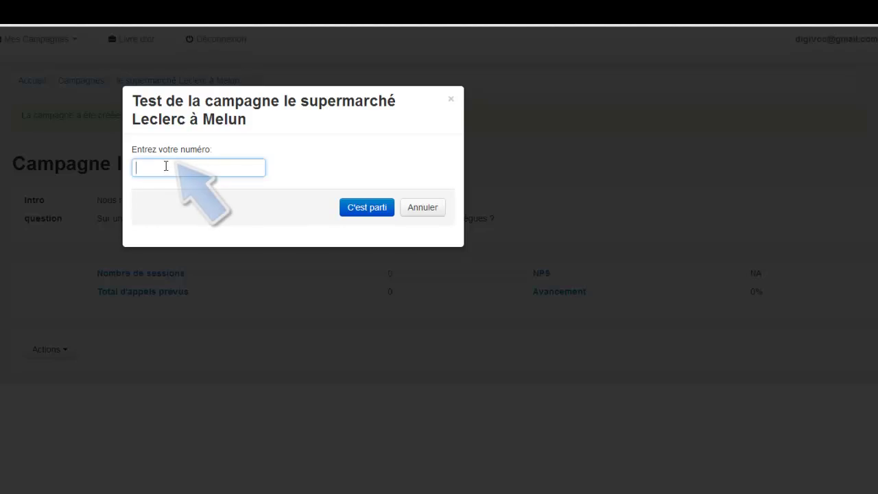
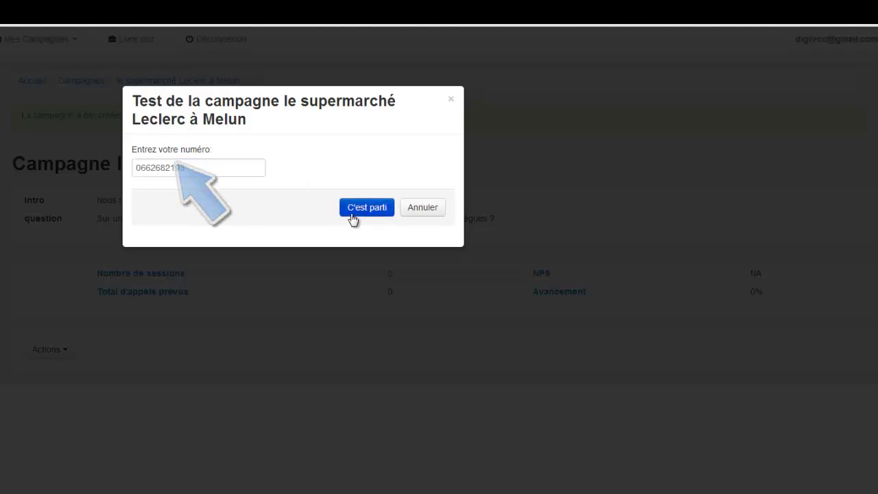
click(352, 217)
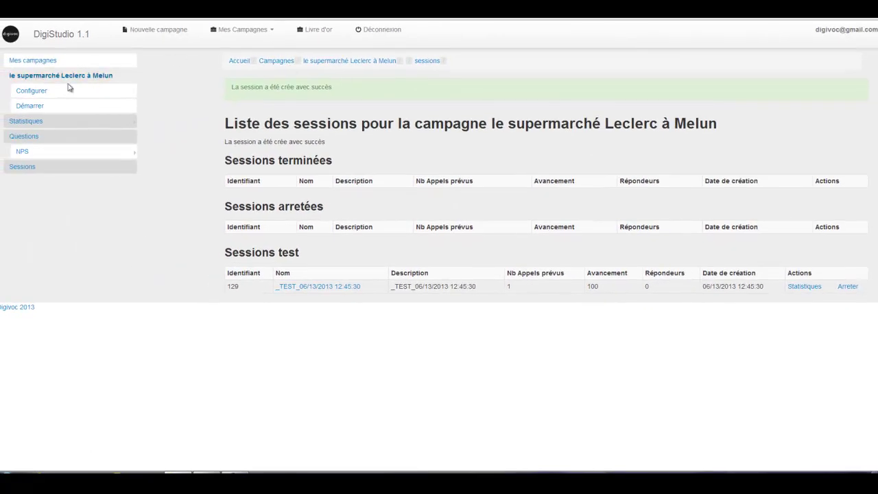
Clear the 'Texte diffusé sur répondeur' message in the campaign configuration and save.
click(32, 90)
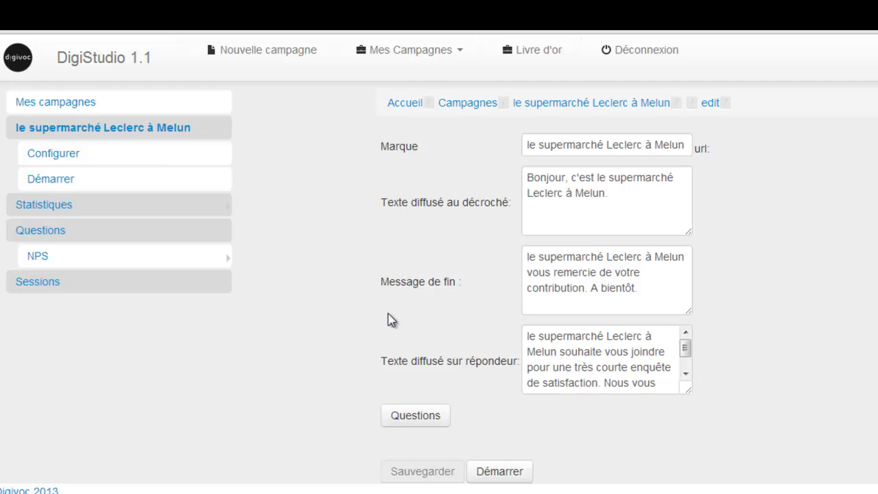
click(609, 224)
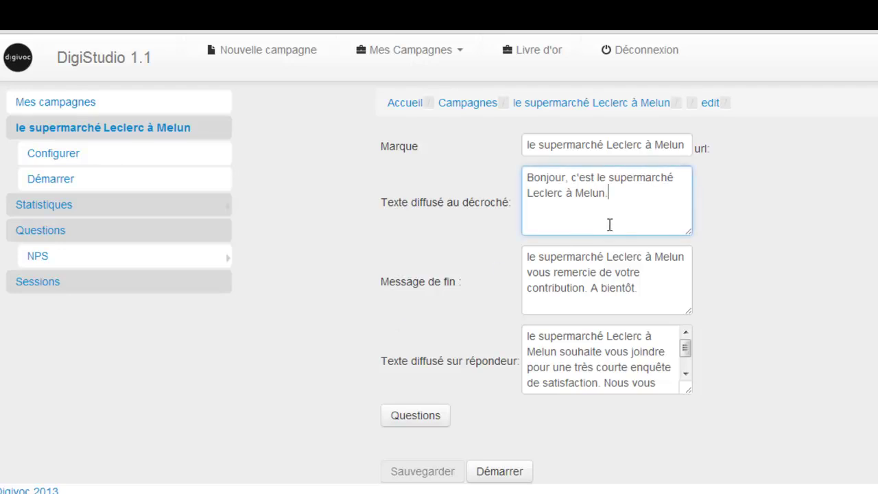
click(644, 295)
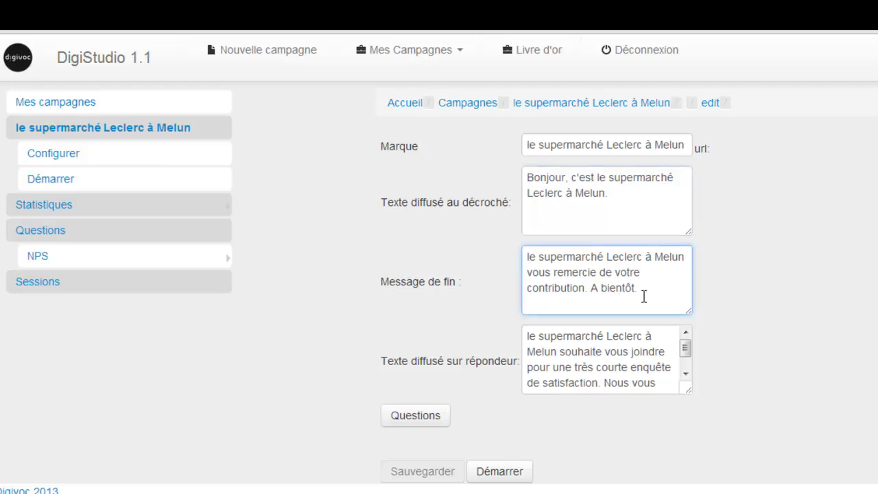
click(630, 357)
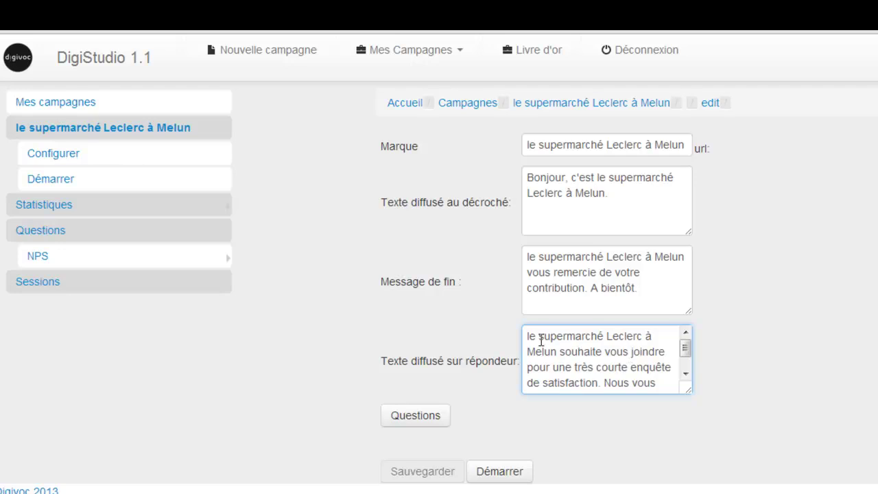
drag(528, 336, 674, 407)
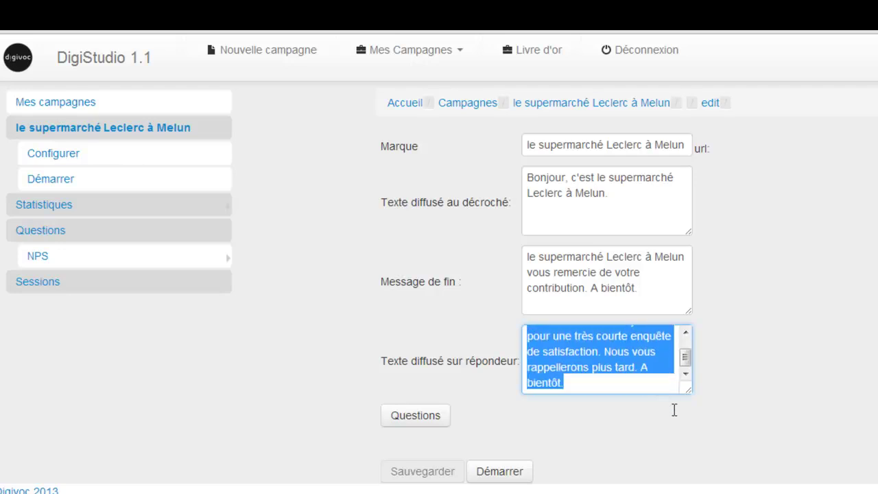
key(BackSpace)
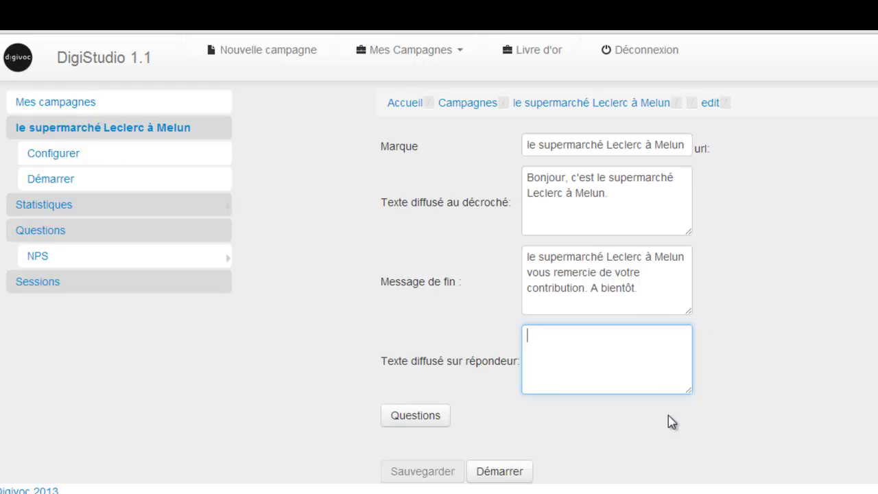
click(644, 452)
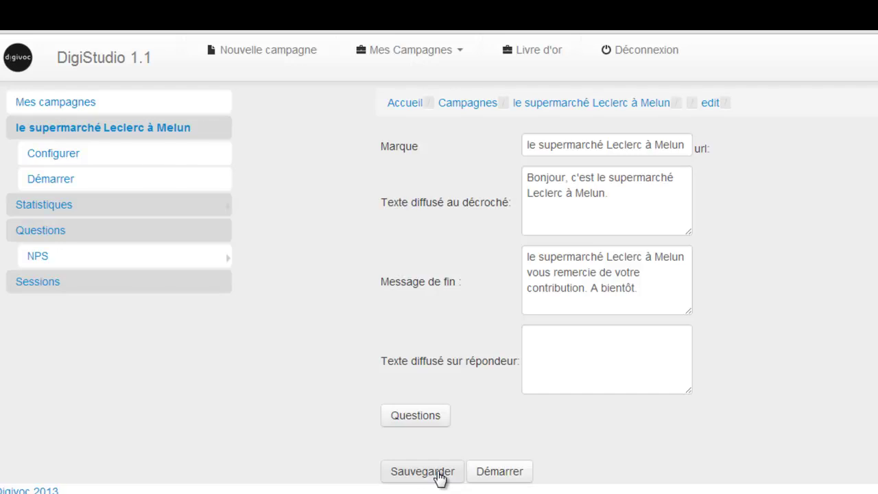
click(441, 478)
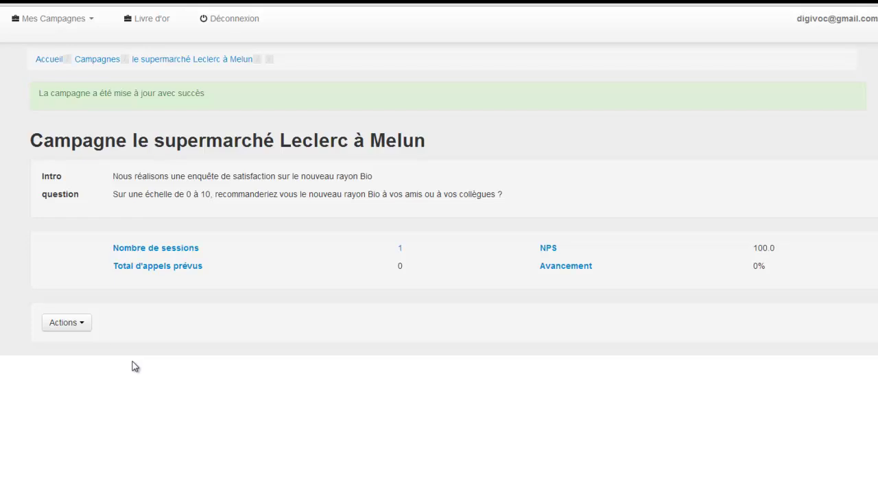
Show the campaign's Questions to view Question 1 (NPS) and its note_0_10 grammar.
click(87, 327)
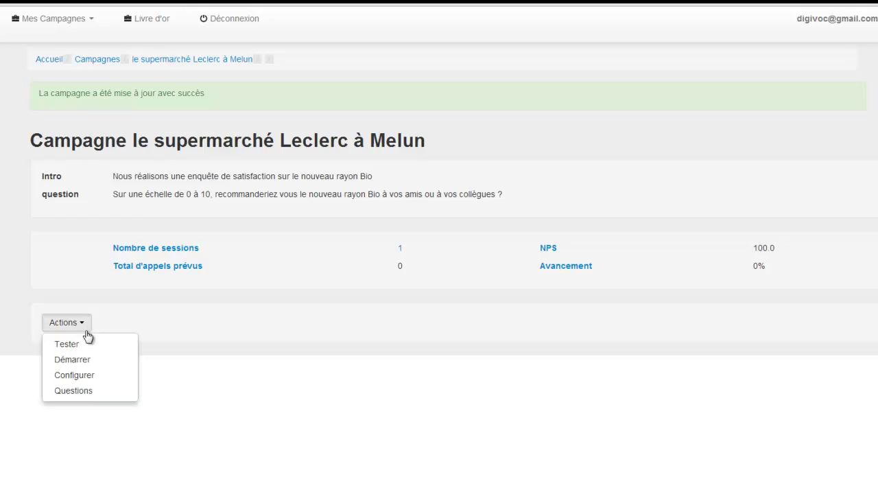
click(96, 391)
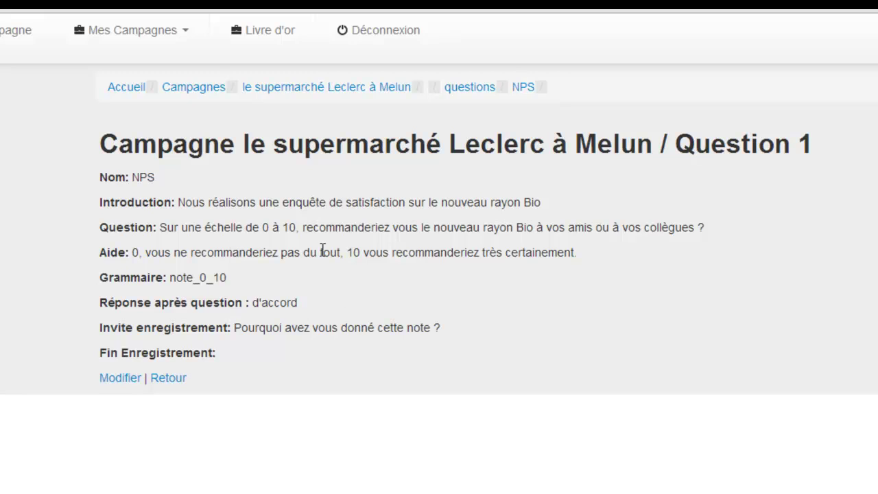
Resubmit Question 1 (NPS) from its edit form without changing the wording.
click(134, 380)
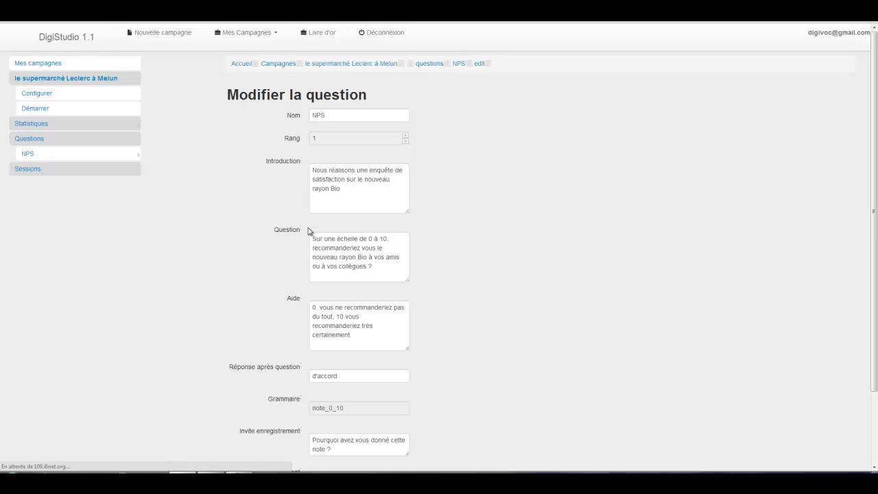
scroll(491, 244, down, 3)
scroll(491, 244, up, 3)
scroll(491, 244, down, 3)
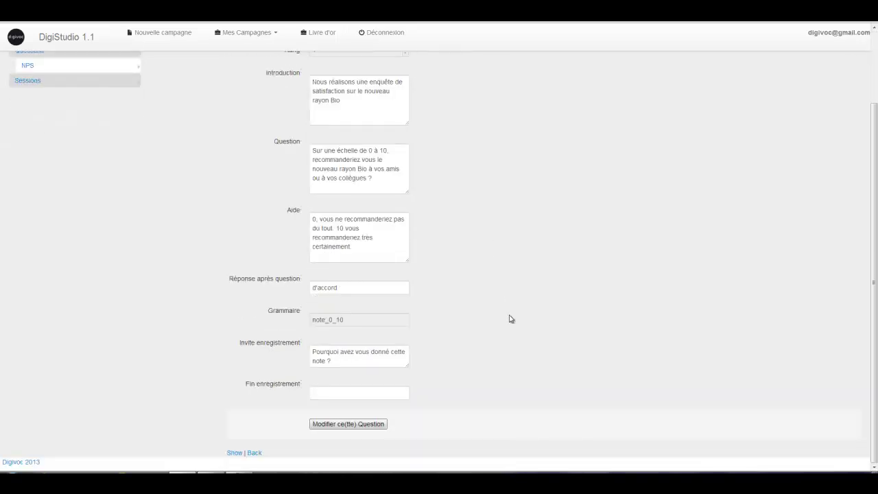
click(348, 424)
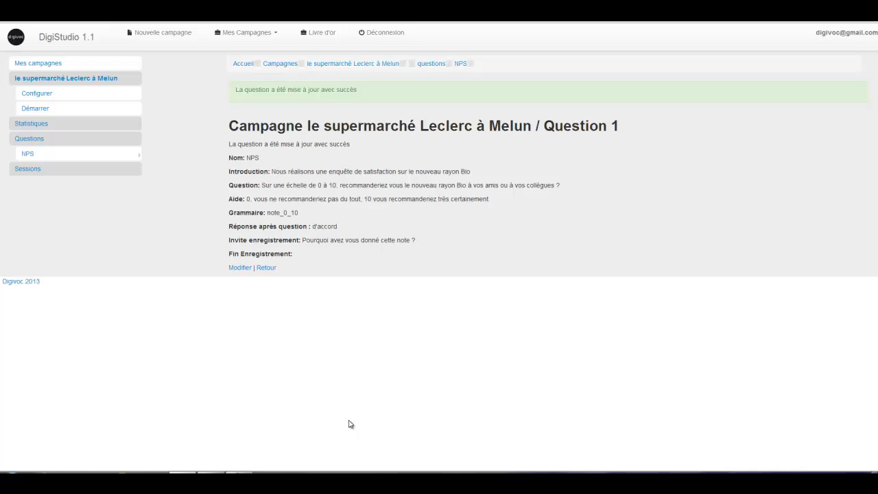
Create session 'Semaine du 12 juin' (S2, 13-06-2013 to 20-06-2013) using numeros.txt as its numbers.
click(59, 112)
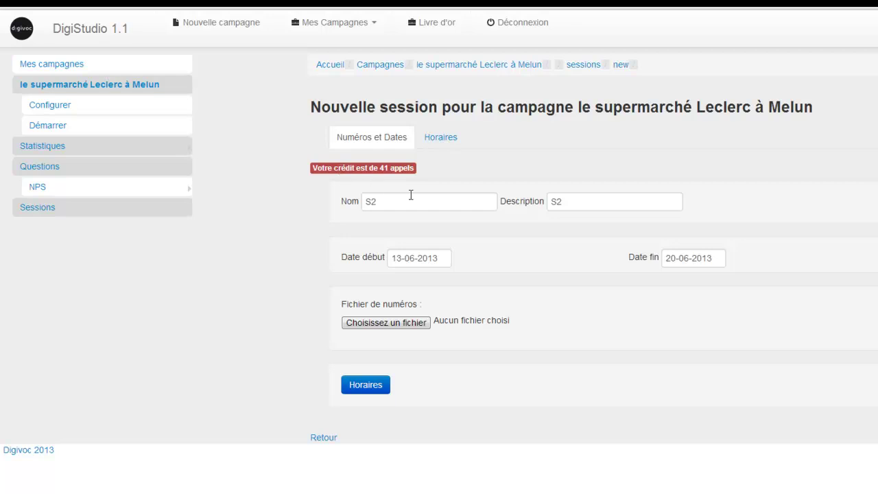
double_click(443, 203)
click(443, 203)
key(BackSpace)
key(Down)
key(Tab)
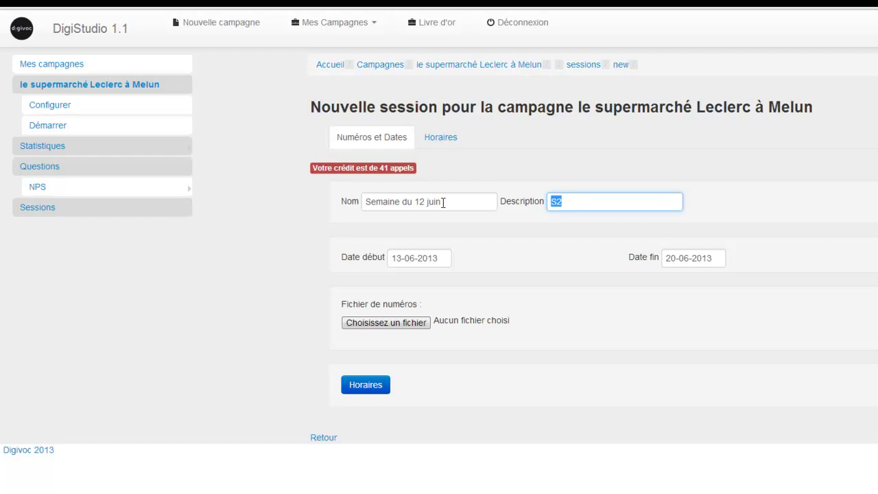
key(Tab)
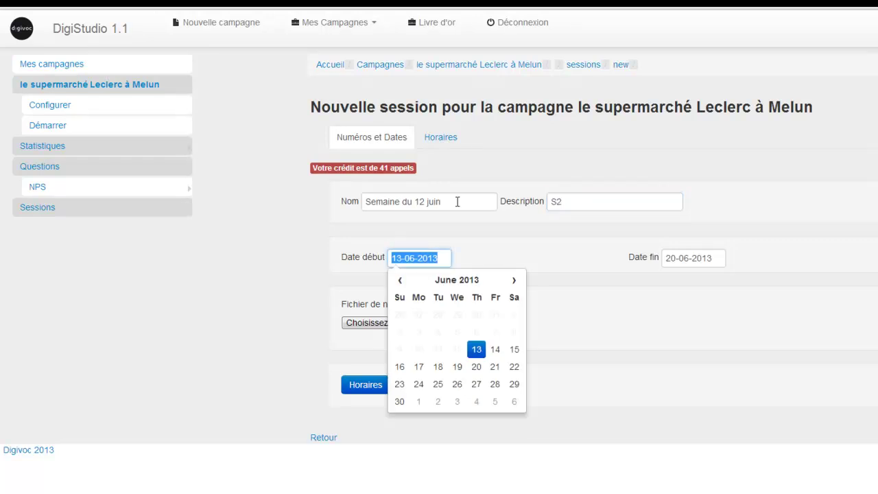
key(Tab)
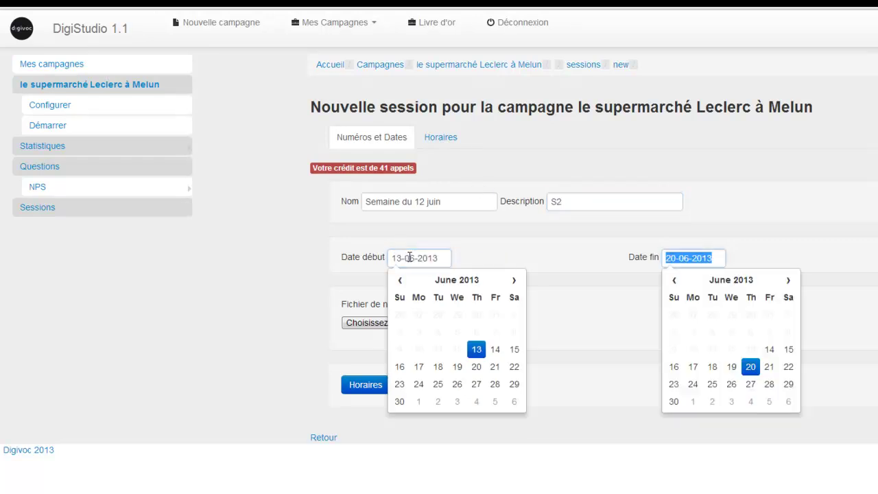
click(611, 261)
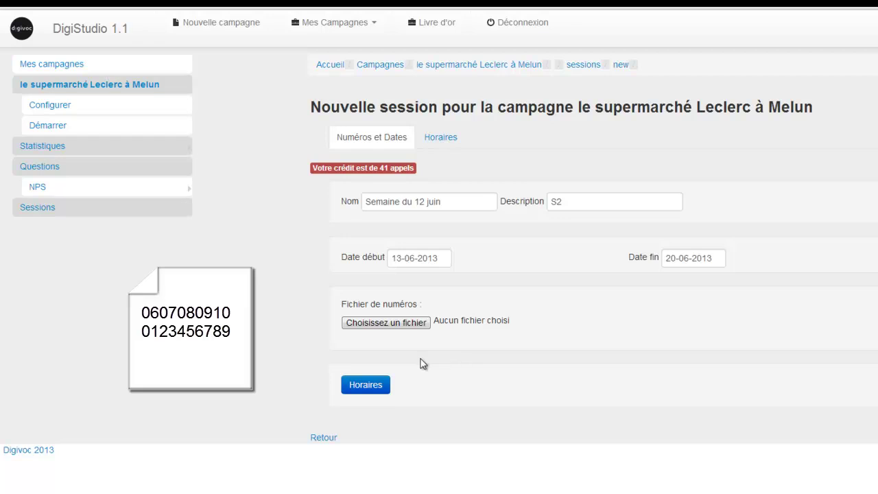
click(400, 323)
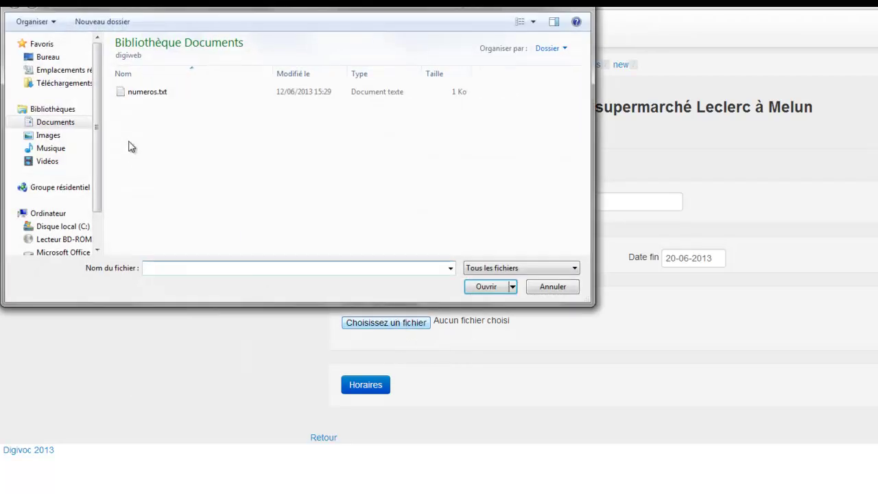
double_click(150, 94)
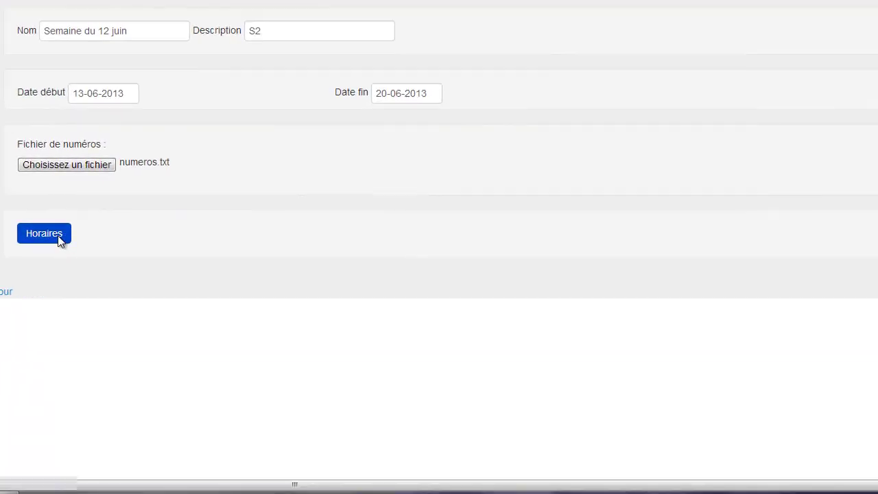
Change the calling days to Tuesday through Saturday, dropping Lundi and adding Samedi.
click(59, 237)
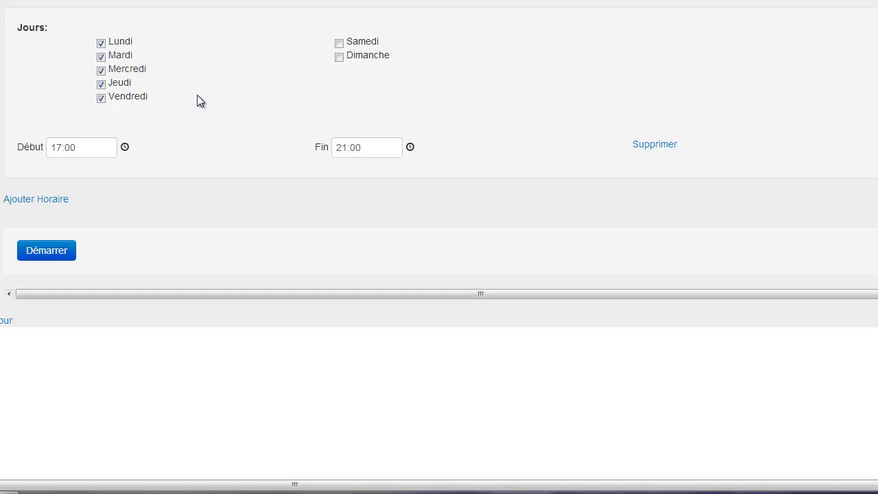
click(101, 44)
click(339, 43)
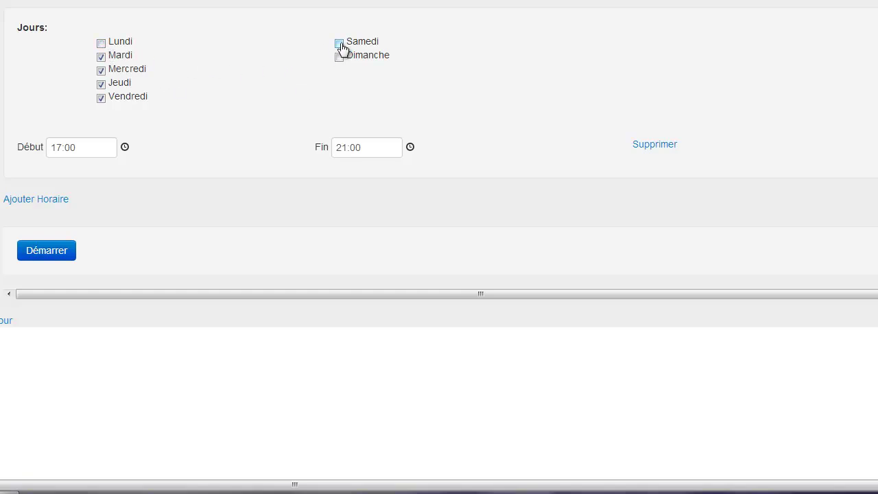
Set the calling start time to 12:00, keeping a single slot ending at 21:00.
click(125, 148)
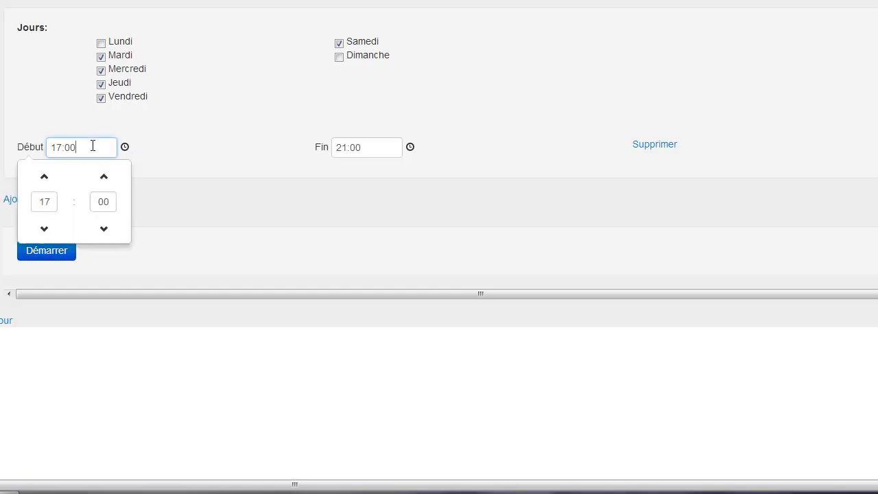
click(45, 176)
click(45, 177)
click(48, 180)
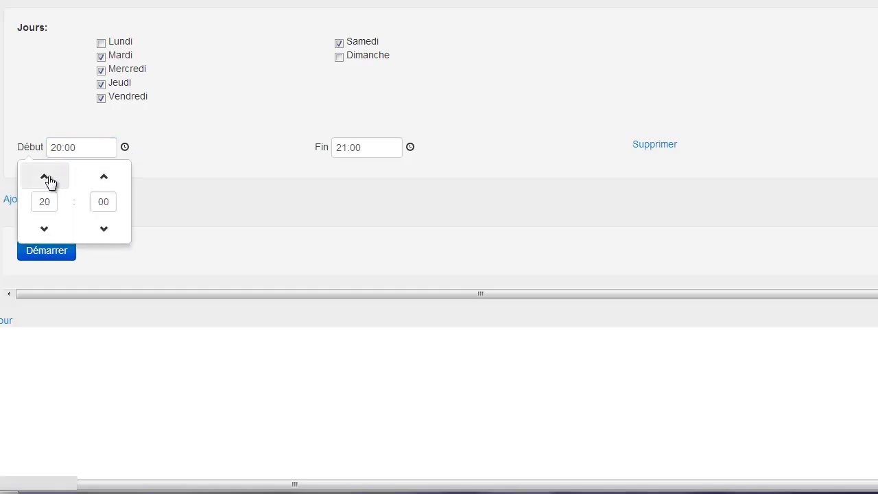
click(45, 230)
click(45, 231)
click(46, 230)
click(45, 231)
click(45, 231)
click(45, 230)
click(45, 230)
click(45, 231)
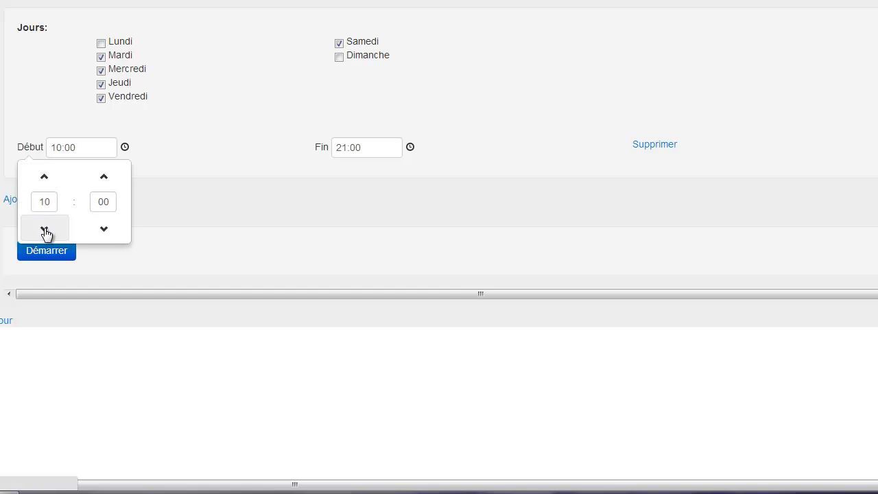
click(45, 178)
click(45, 178)
click(172, 213)
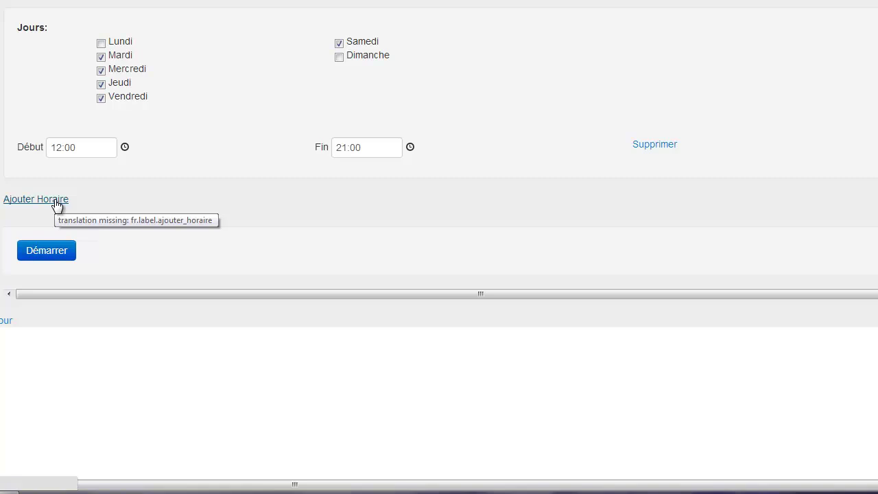
click(56, 204)
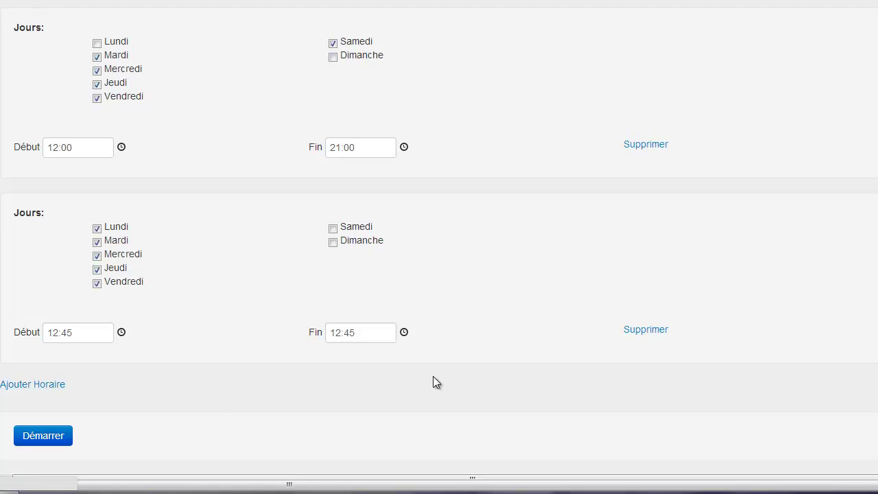
click(662, 329)
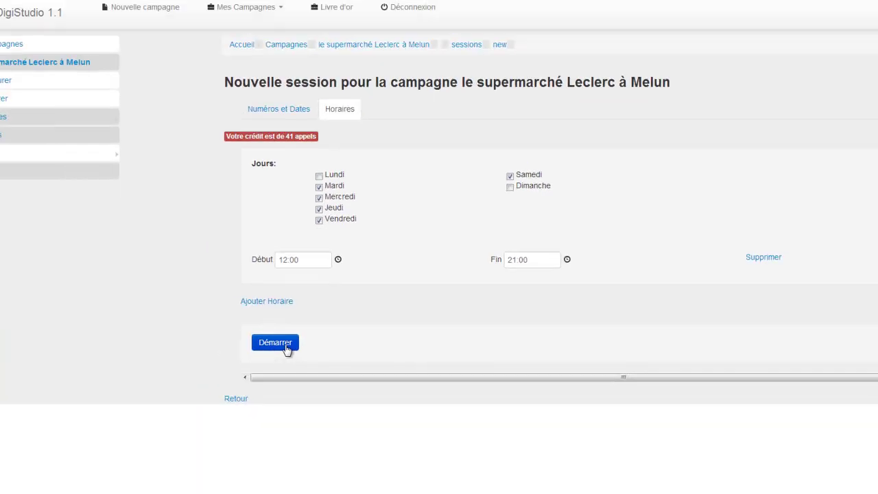
Start the 'Semaine du 12 juin' session and confirm the launch.
click(286, 348)
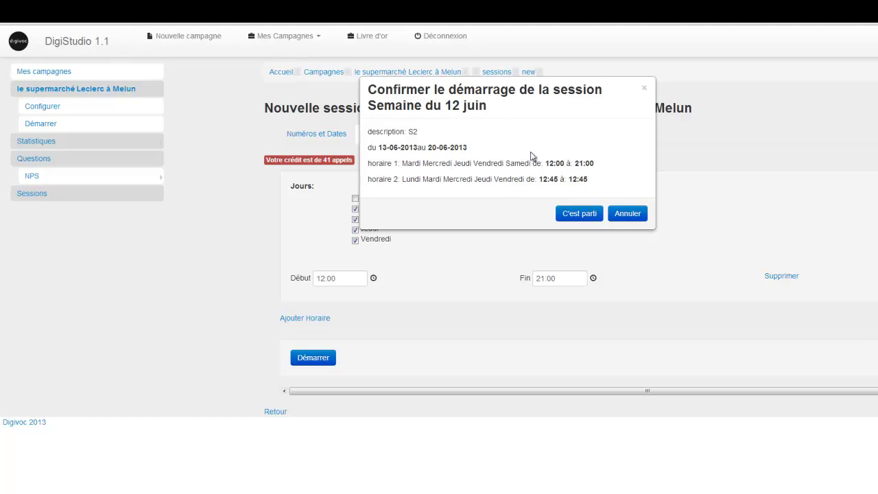
click(579, 214)
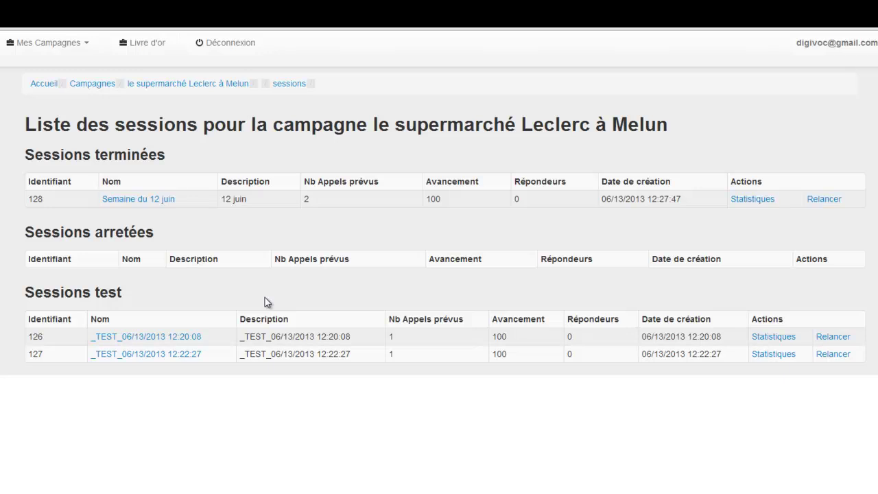
View 'Semaine du 12 juin' call statistics: 50% answered, 50% unanswered, 100% hung up at FIN.
click(757, 203)
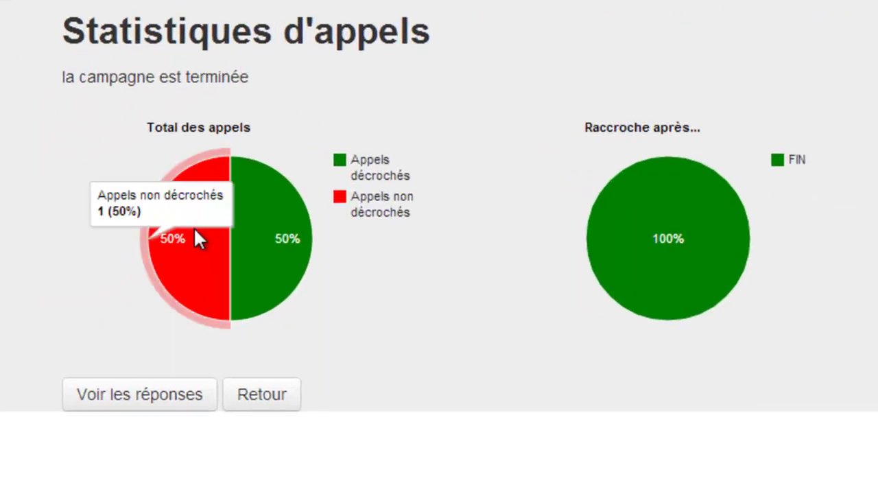
mouse_move(250, 186)
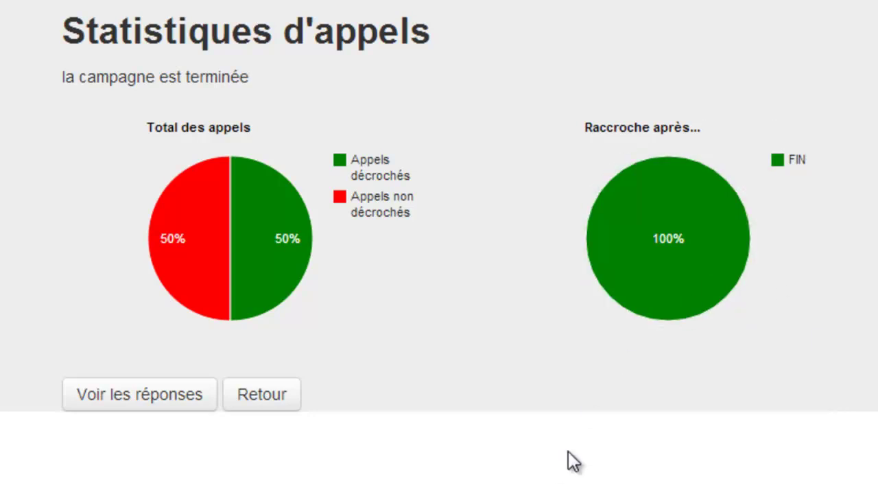
mouse_move(643, 289)
Play the recorded verbatim for the session's NPS answer of 10 from 06/13/2013.
click(191, 398)
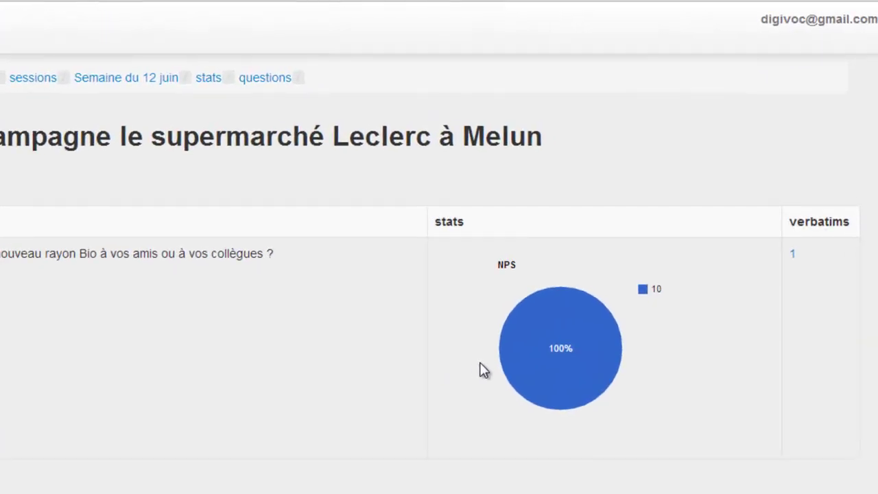
mouse_move(630, 240)
click(796, 261)
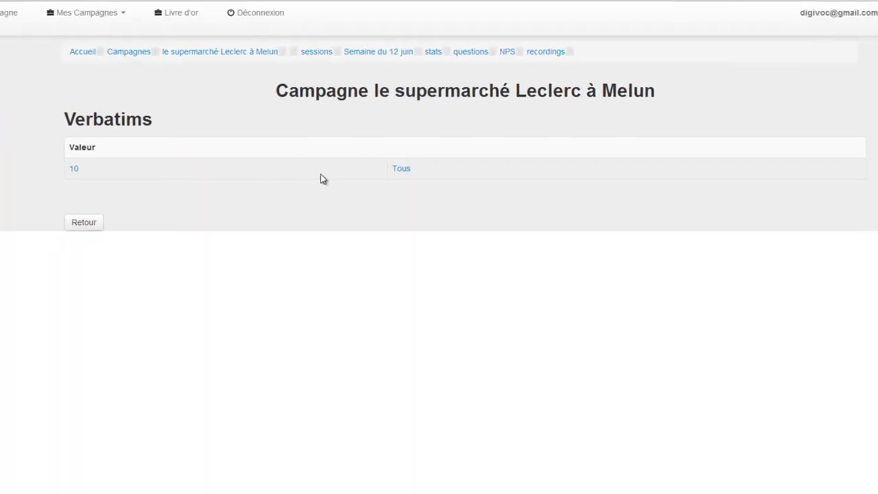
click(402, 169)
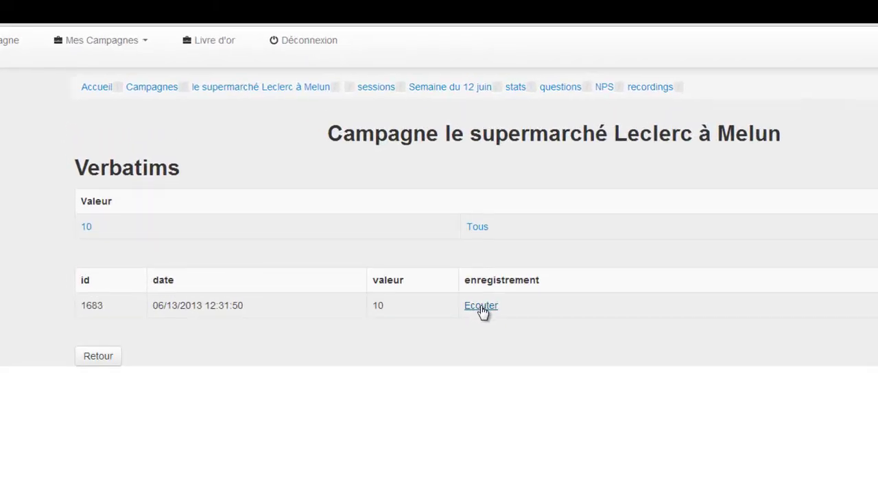
click(429, 257)
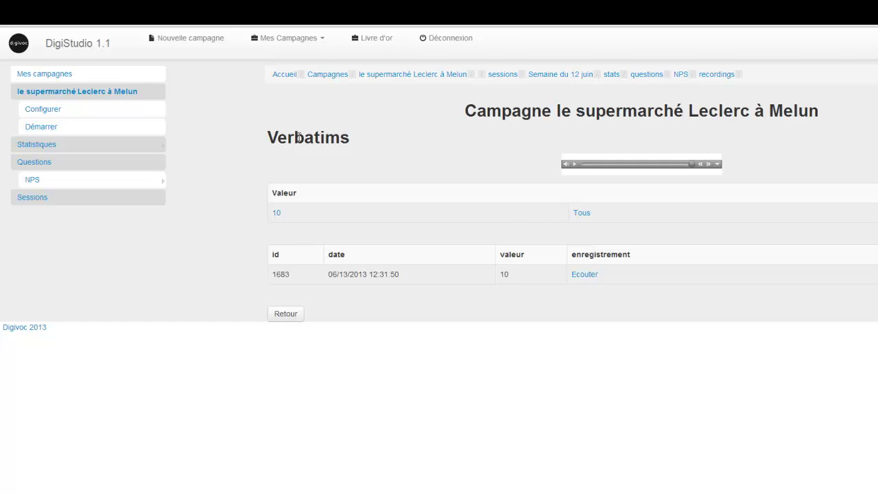
mouse_move(51, 149)
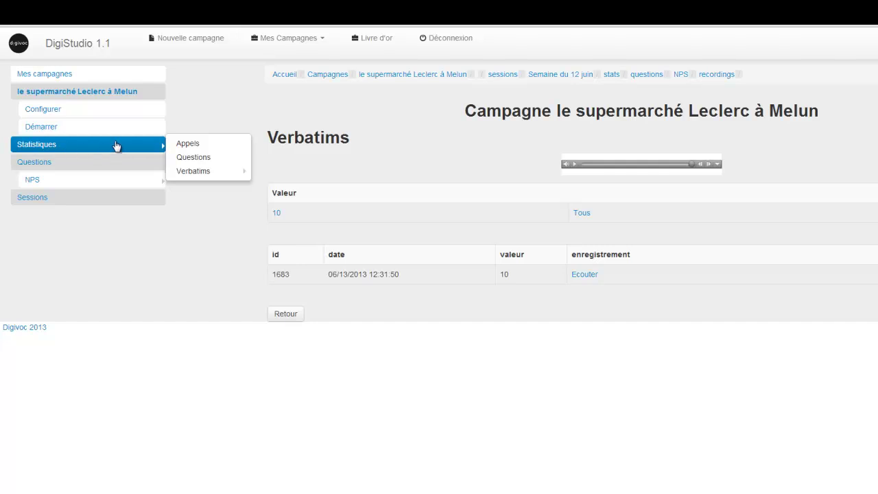
Show the campaign-wide call answers (NPS 66.7% for 10, 33.3% for 9) after checking its 3 verbatims.
click(178, 144)
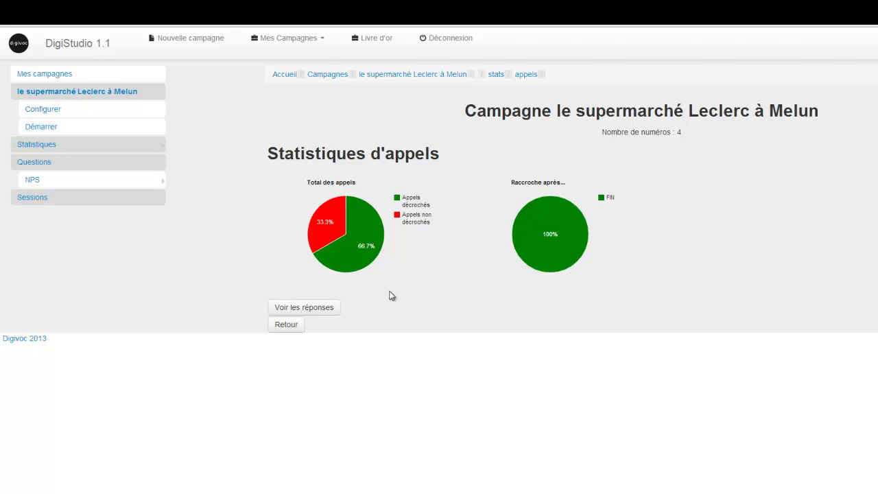
mouse_move(371, 255)
mouse_move(535, 256)
click(325, 310)
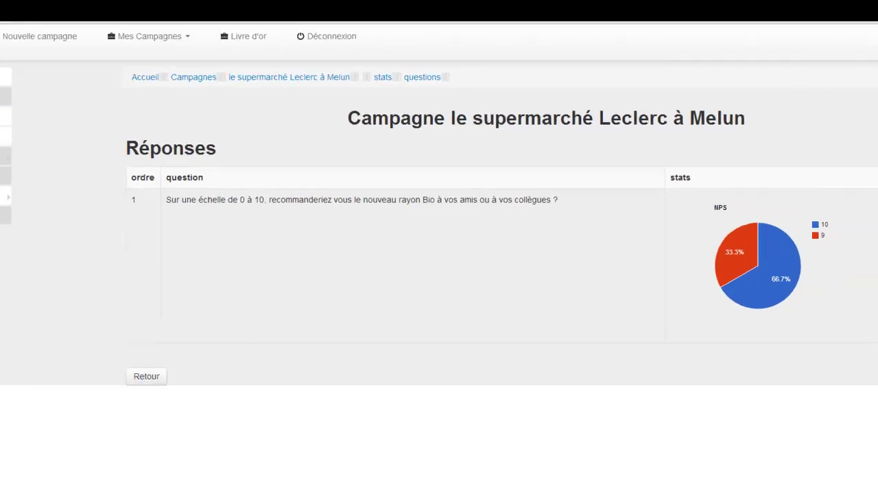
click(809, 239)
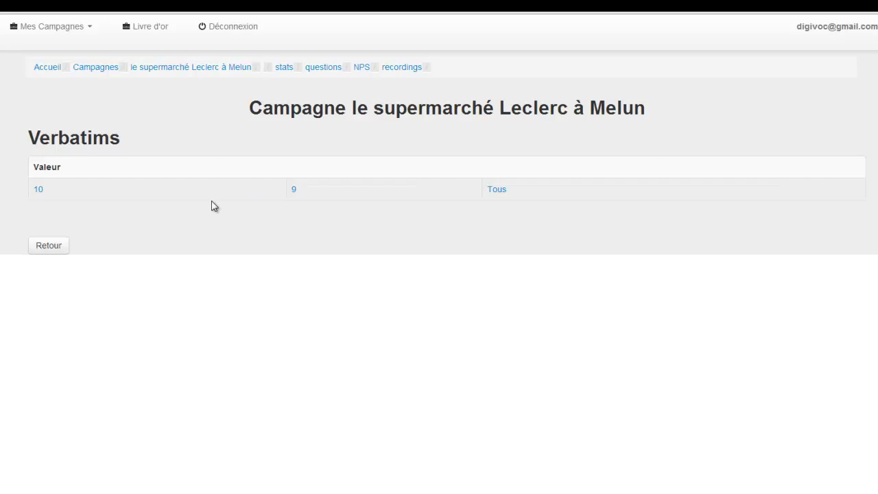
key(alt+Left)
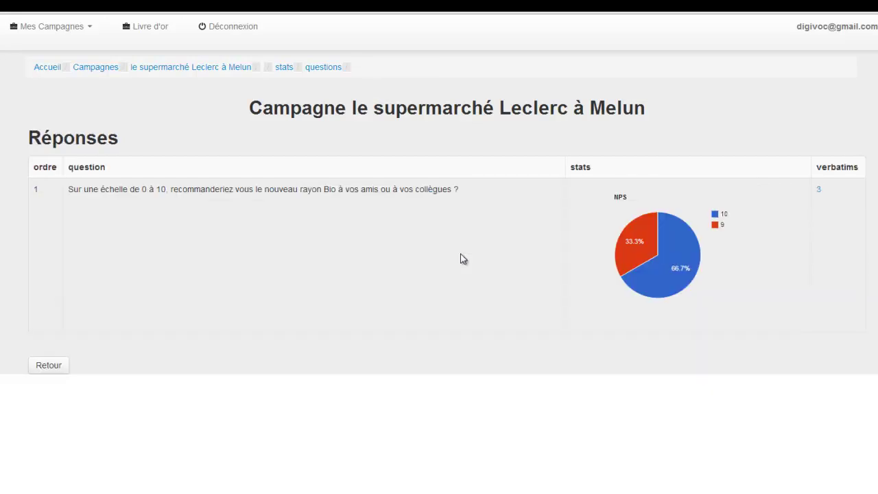